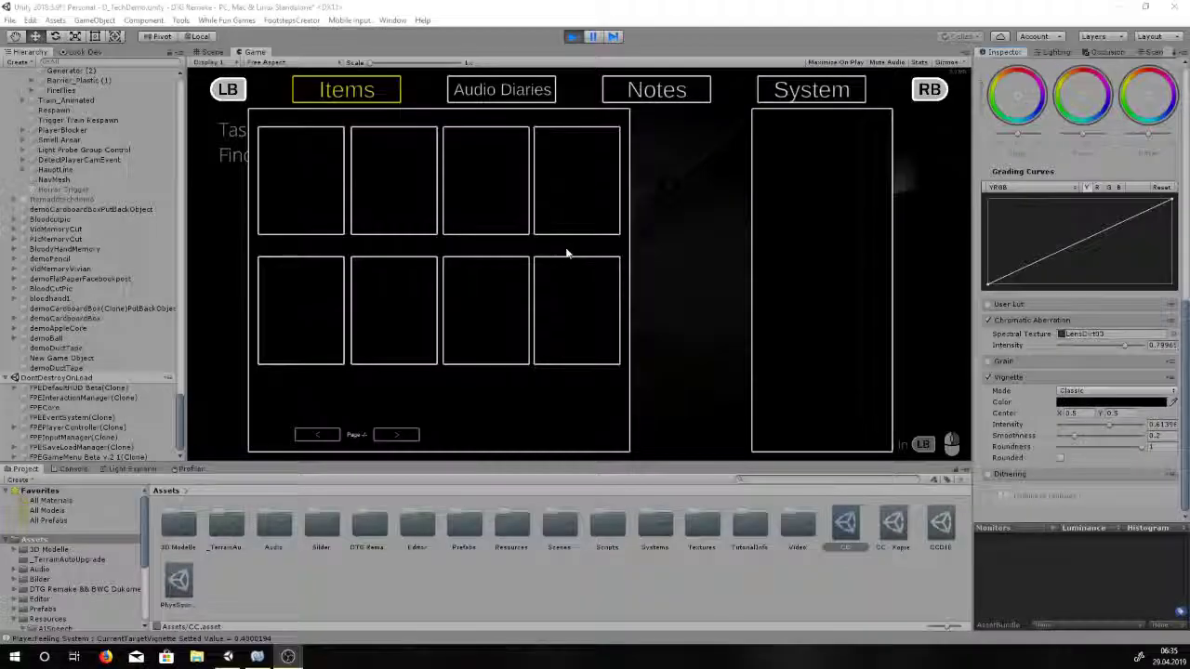
# Step: Close the in-game Items/Audio Diaries/Notes/System inventory screen to return to the tunnel
pyautogui.press('Escape')
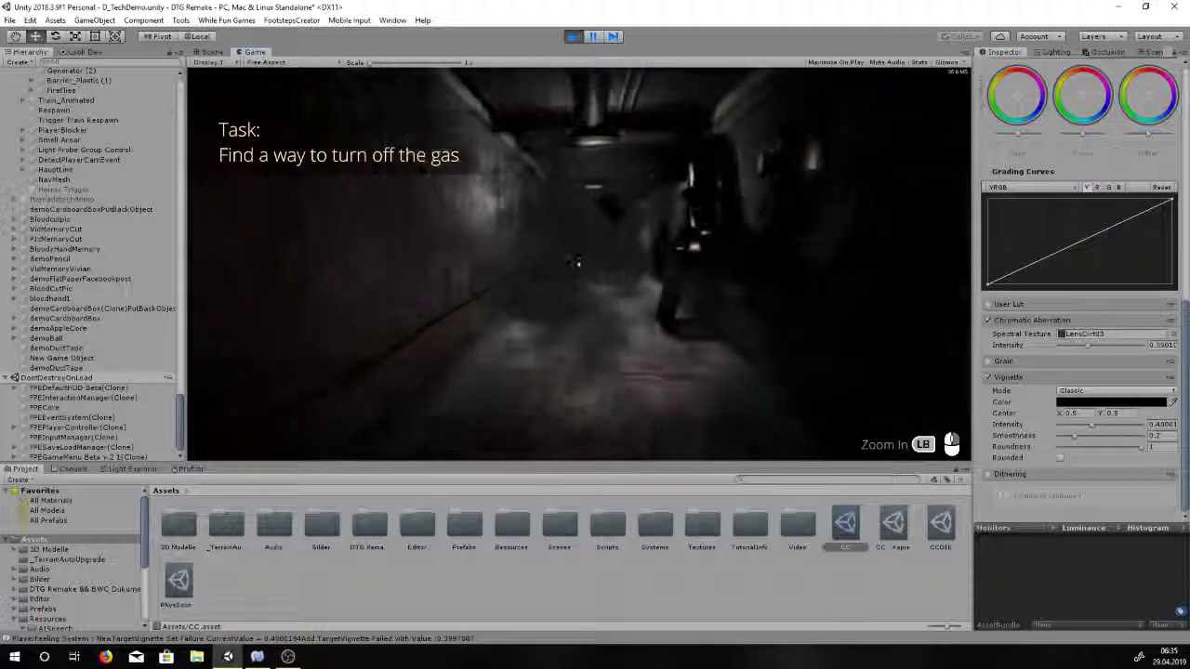
# Step: Select FPEPlayerController(Clone) and scroll its Inspector down to the Player Health and Player Feeling scripts
pyautogui.press('Tab')
pyautogui.press('Escape')
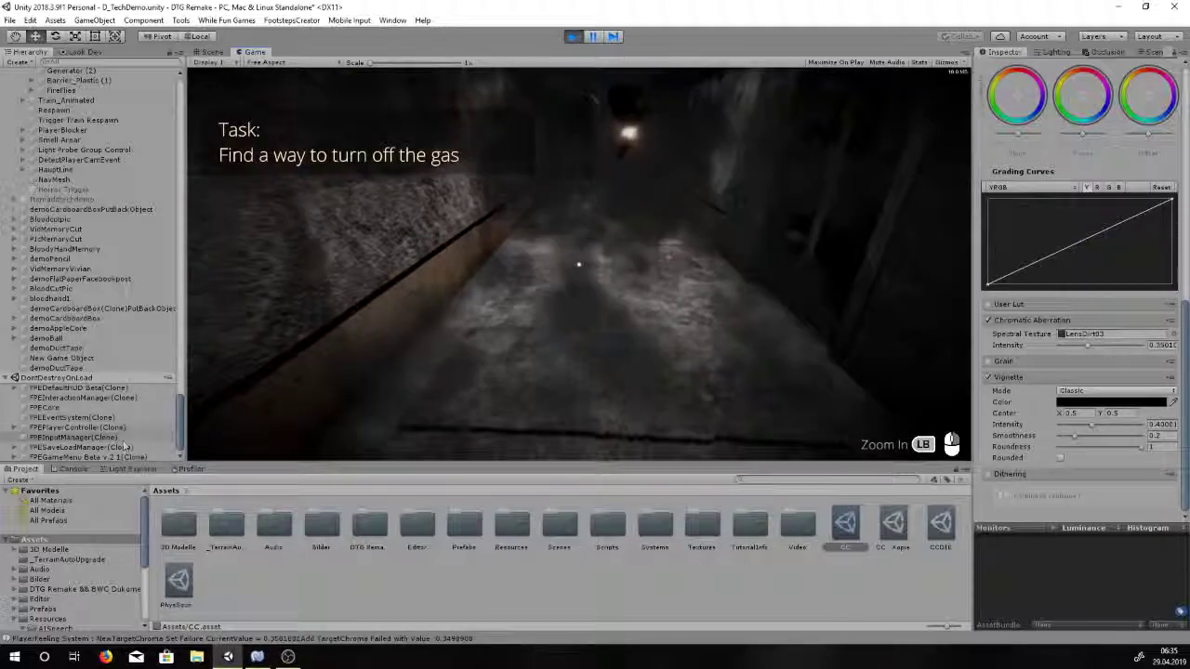
pyautogui.click(93, 428)
pyautogui.moveTo(1186, 276); pyautogui.dragTo(1186, 455)
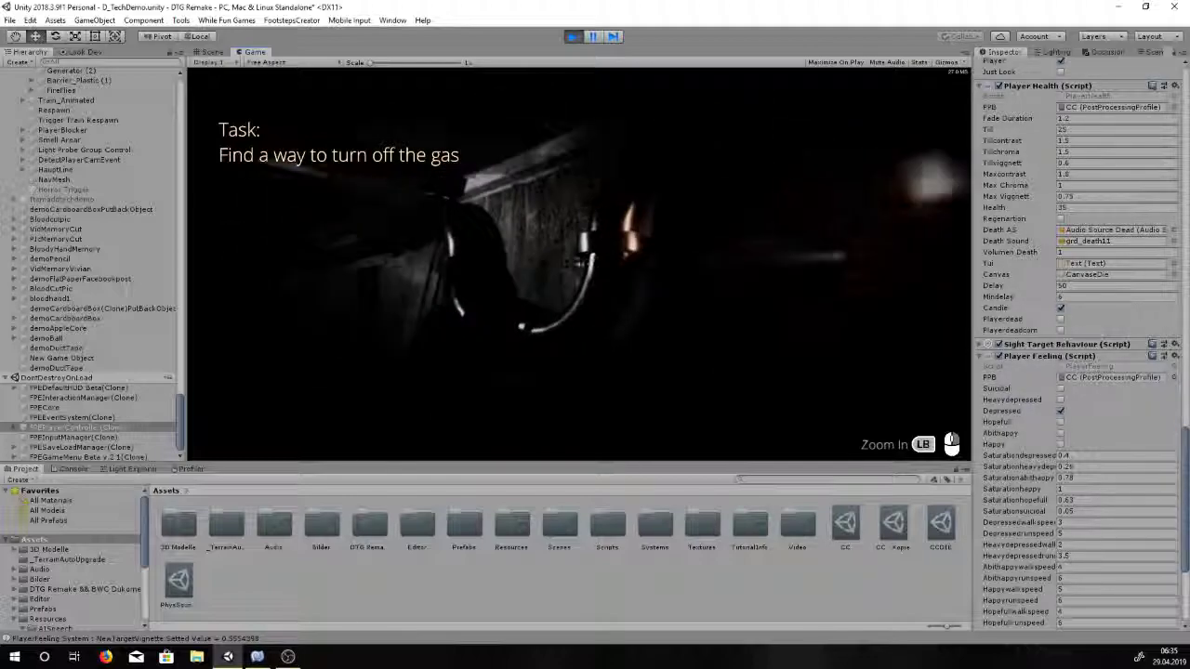
# Step: Toggle the inventory, then select the CC asset to view its Chromatic Aberration and Vignette settings
pyautogui.press('Escape')
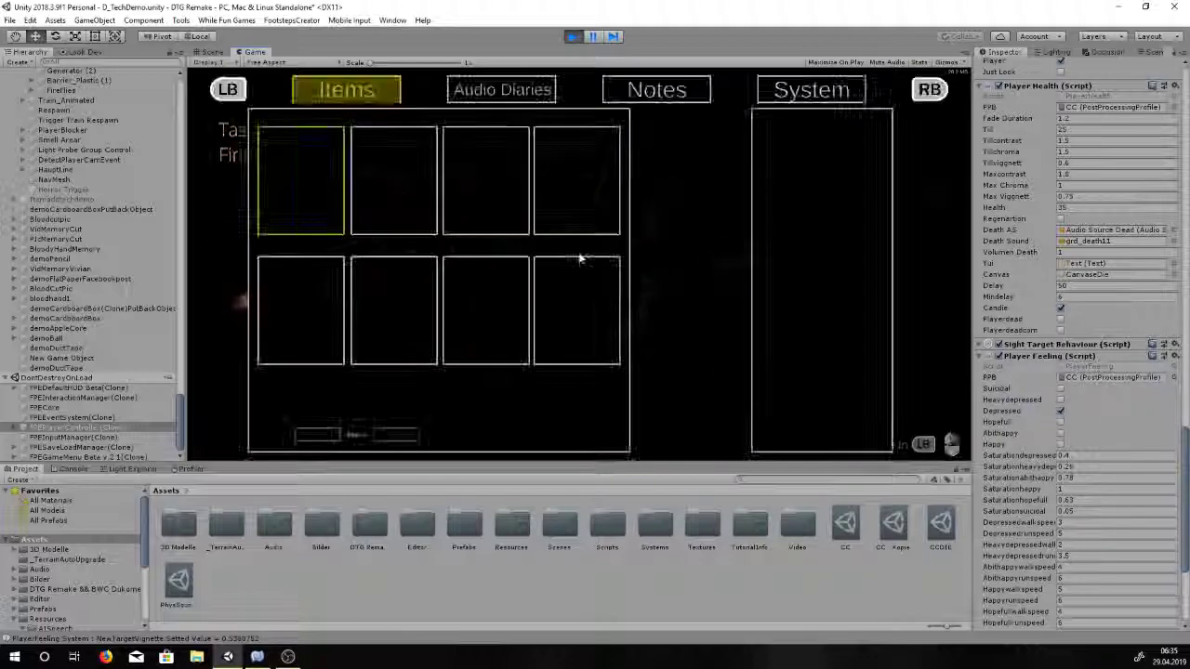
pyautogui.press('Escape')
pyautogui.click(845, 525)
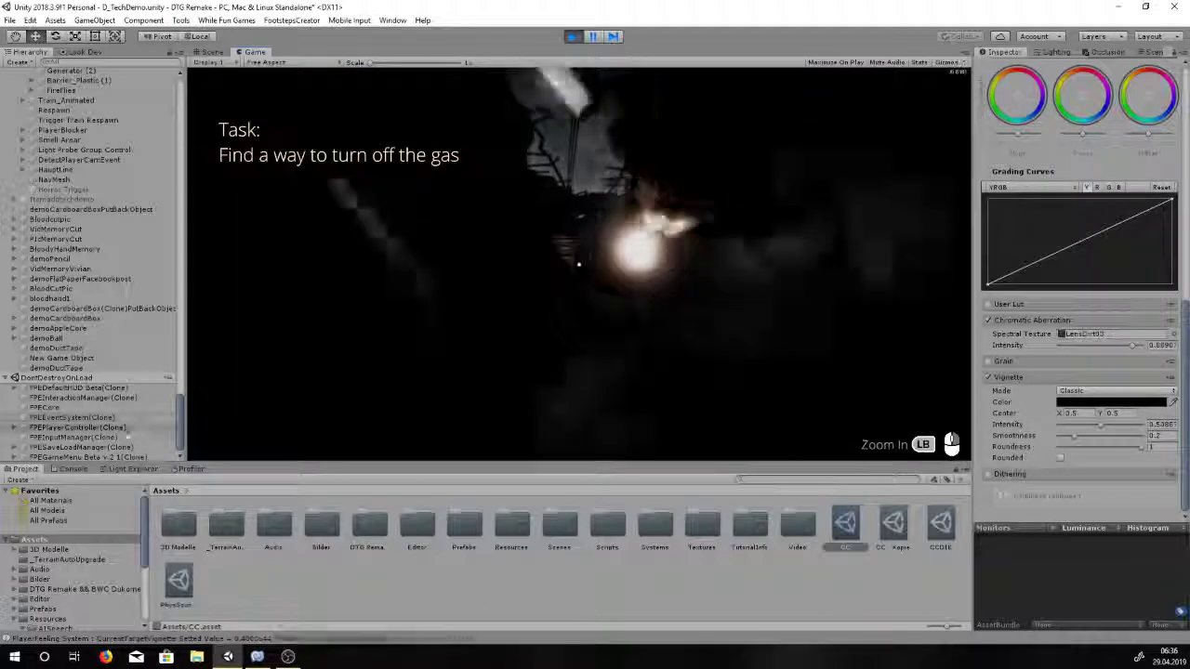
# Step: Reselect FPEPlayerController(Clone), scroll to Player Feeling's target values, then open the inventory's Items tab
pyautogui.click(77, 427)
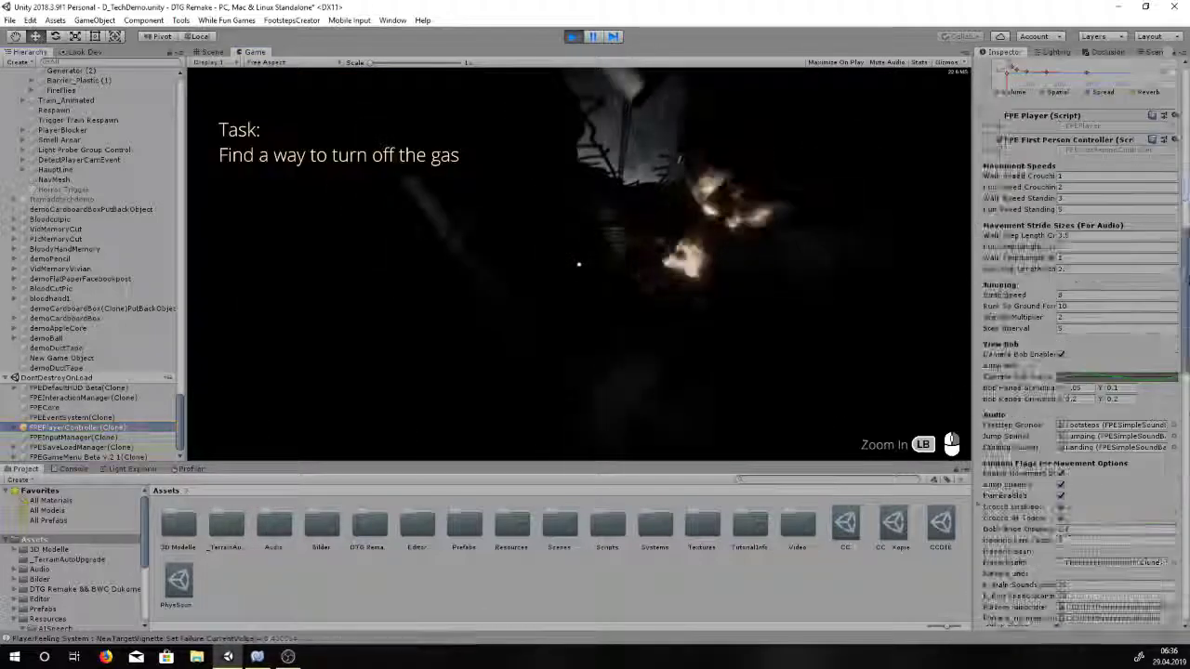
pyautogui.scroll(-5, 1078, 344)
pyautogui.scroll(-5, 1078, 344)
pyautogui.scroll(-5, 1078, 344)
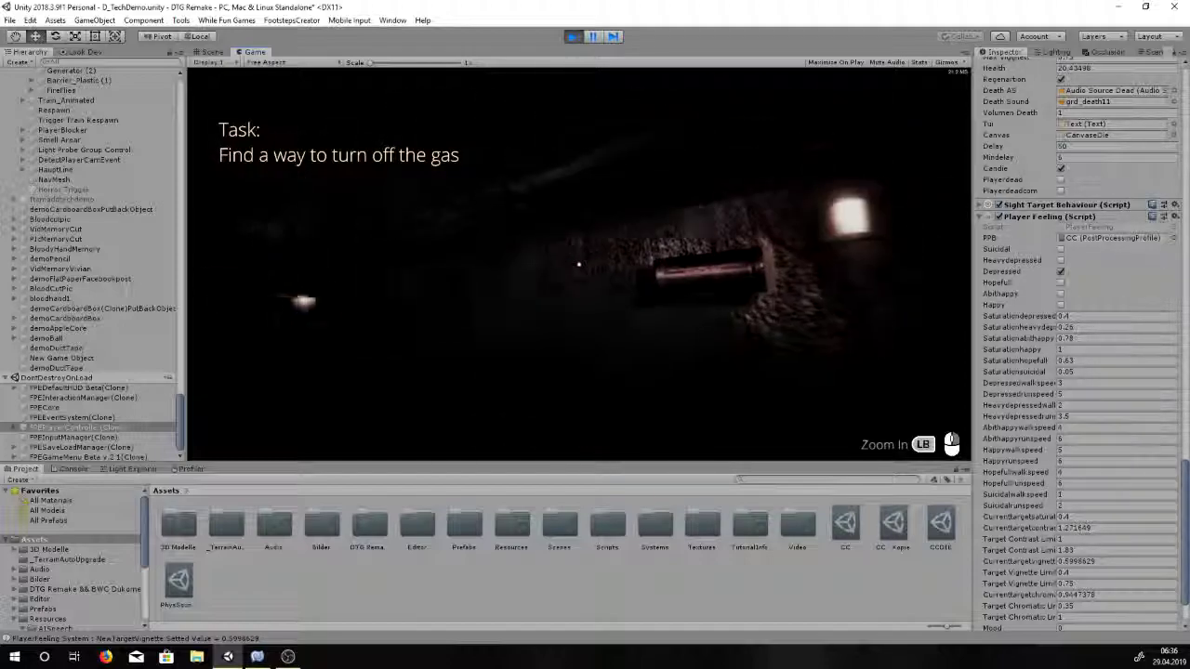
pyautogui.press('Tab')
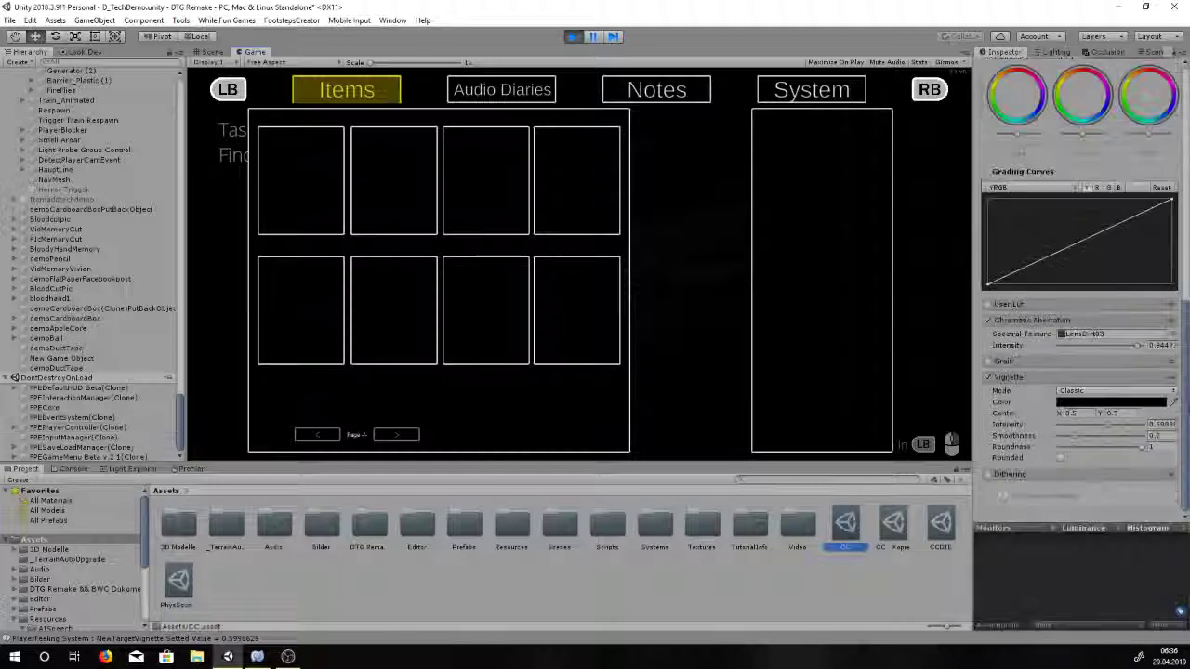
pyautogui.press('Tab')
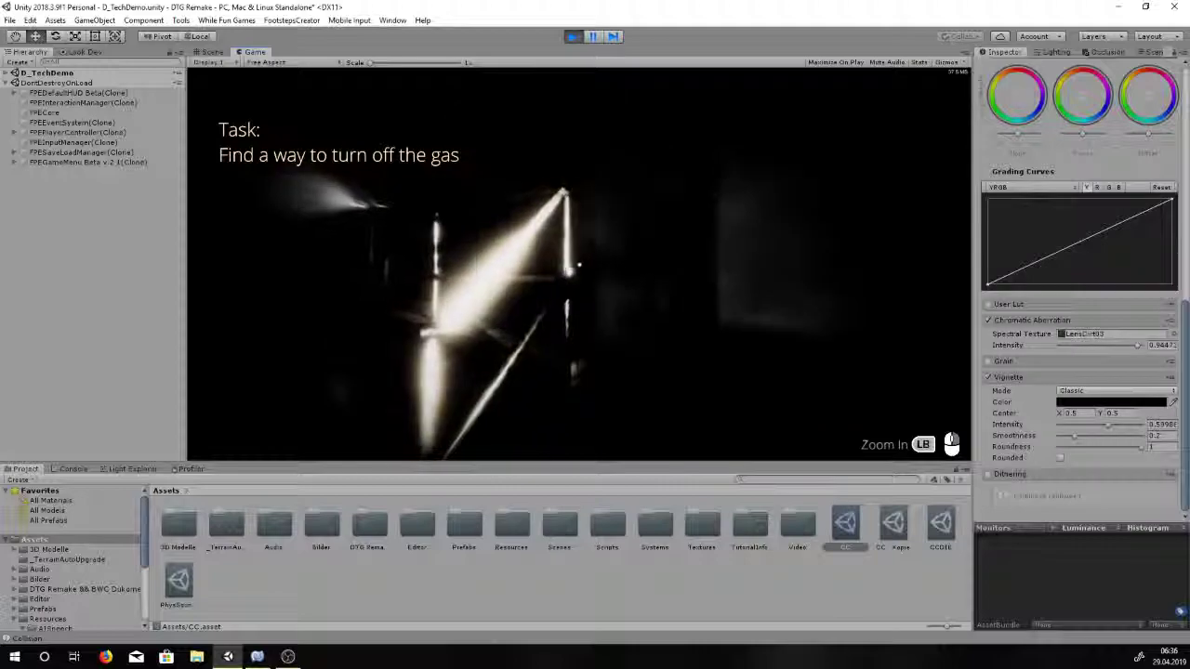
pyautogui.press('Tab')
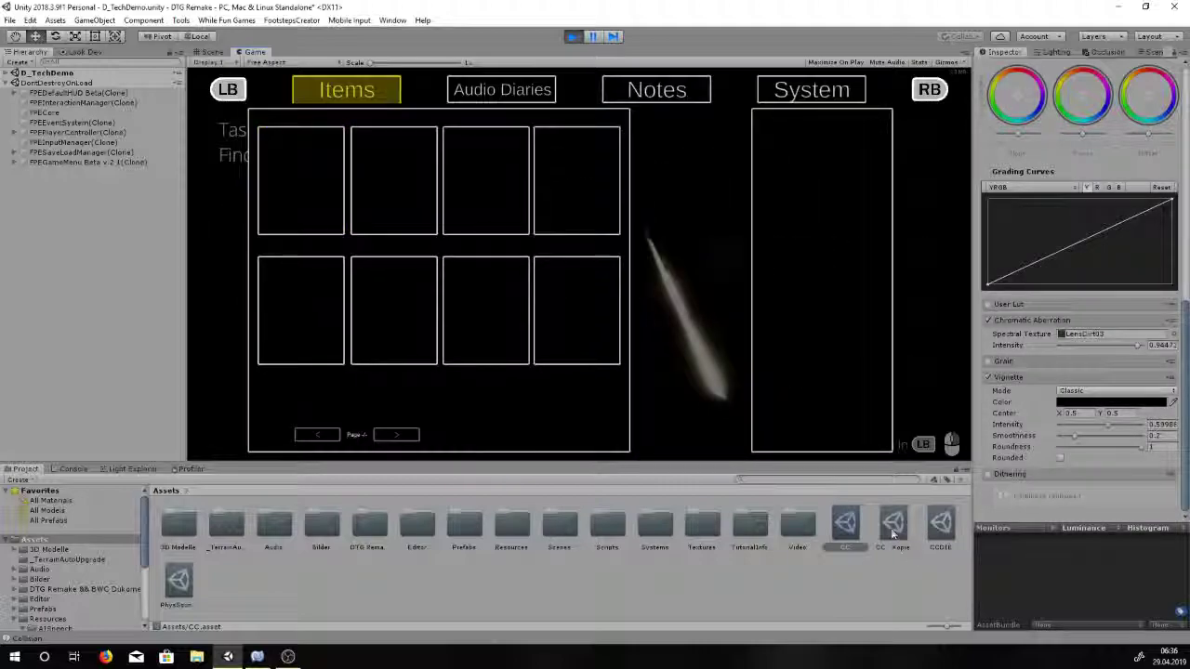
# Step: Close the inventory and resume exploring until the task reads 'Continue to explore'
pyautogui.press('Tab')
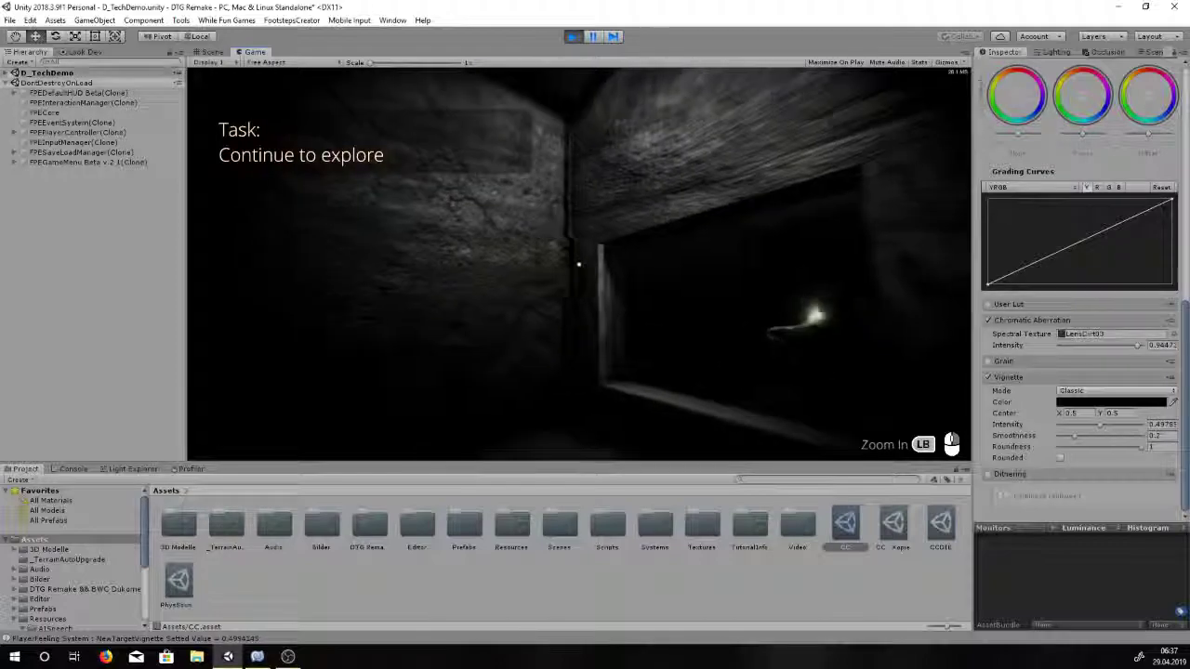
# Step: Expand D_TechDemo, select FPEPlayerController(Clone) and check its Player Health value, now about 82.76
pyautogui.click(6, 72)
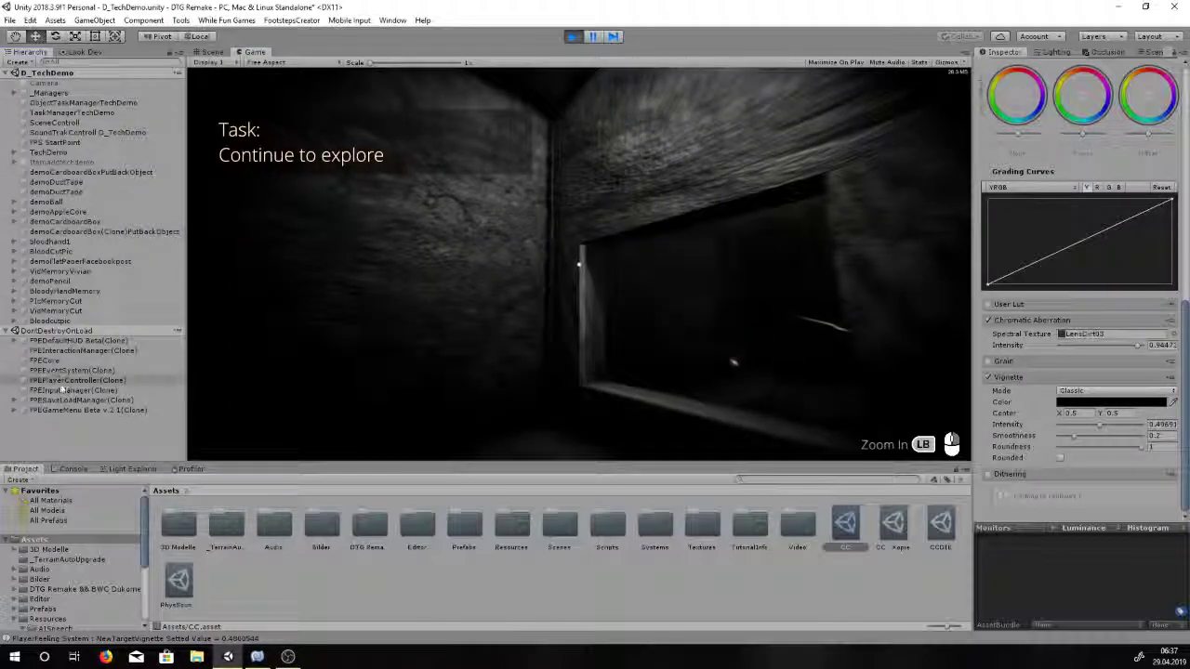
pyautogui.click(63, 381)
pyautogui.moveTo(1186, 301); pyautogui.dragTo(1187, 495)
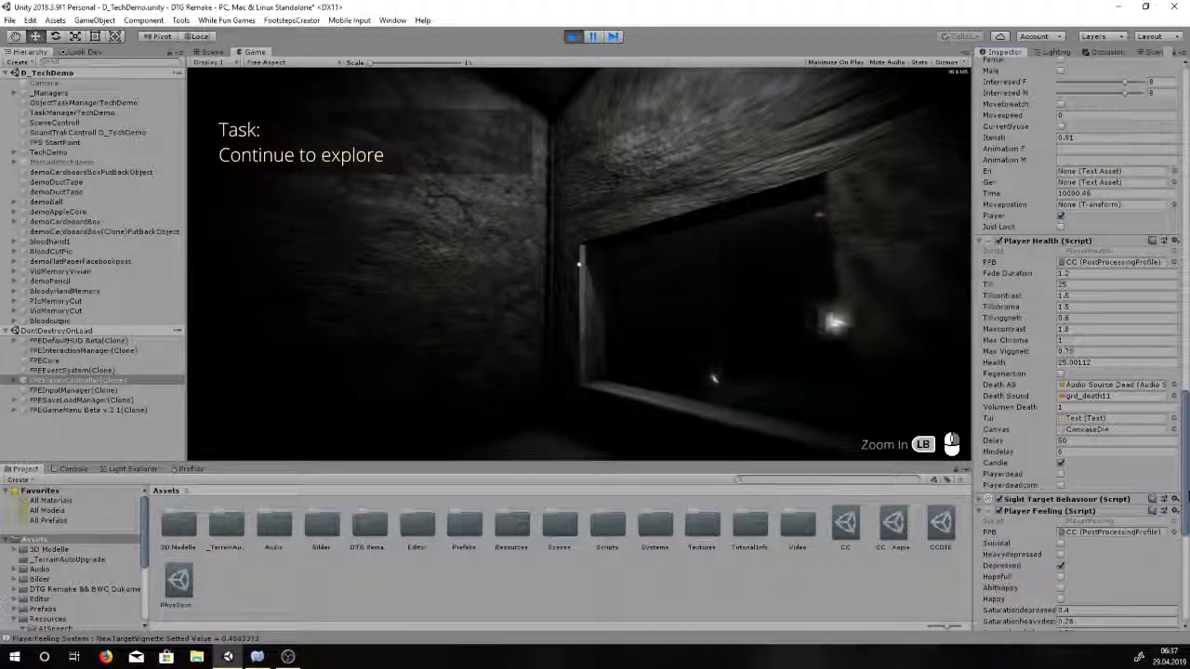
pyautogui.click(1013, 361)
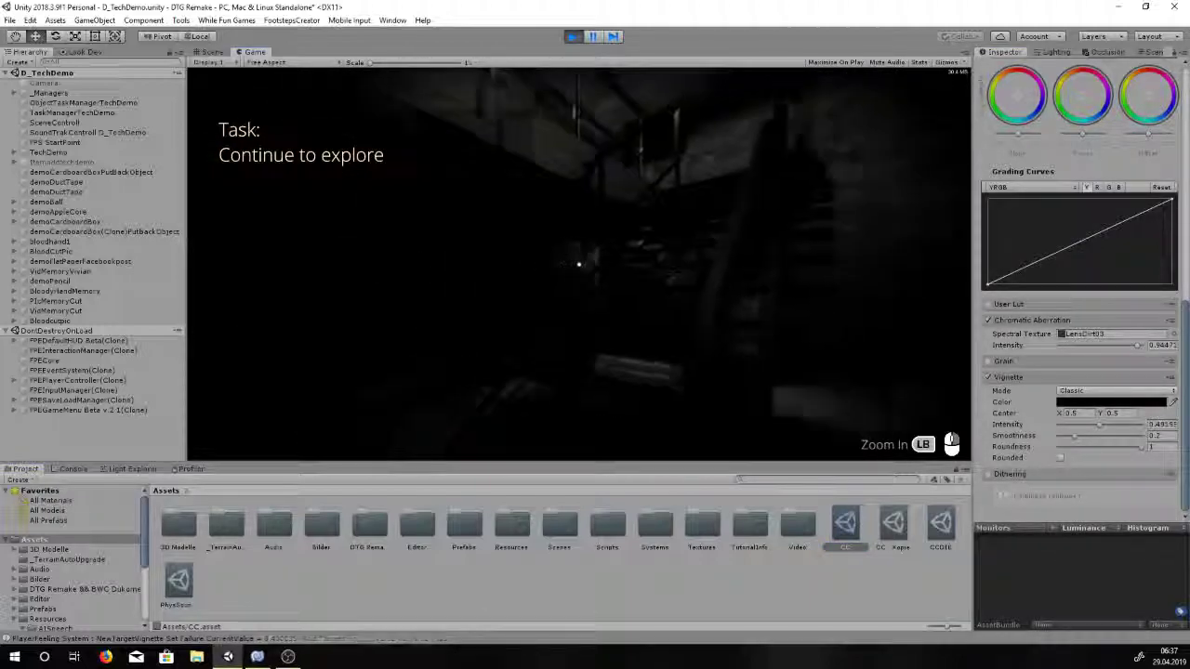
# Step: Toggle the inventory and walk forward to the lit doorway while chromatic aberration eases down
pyautogui.press('Tab')
pyautogui.press('Tab')
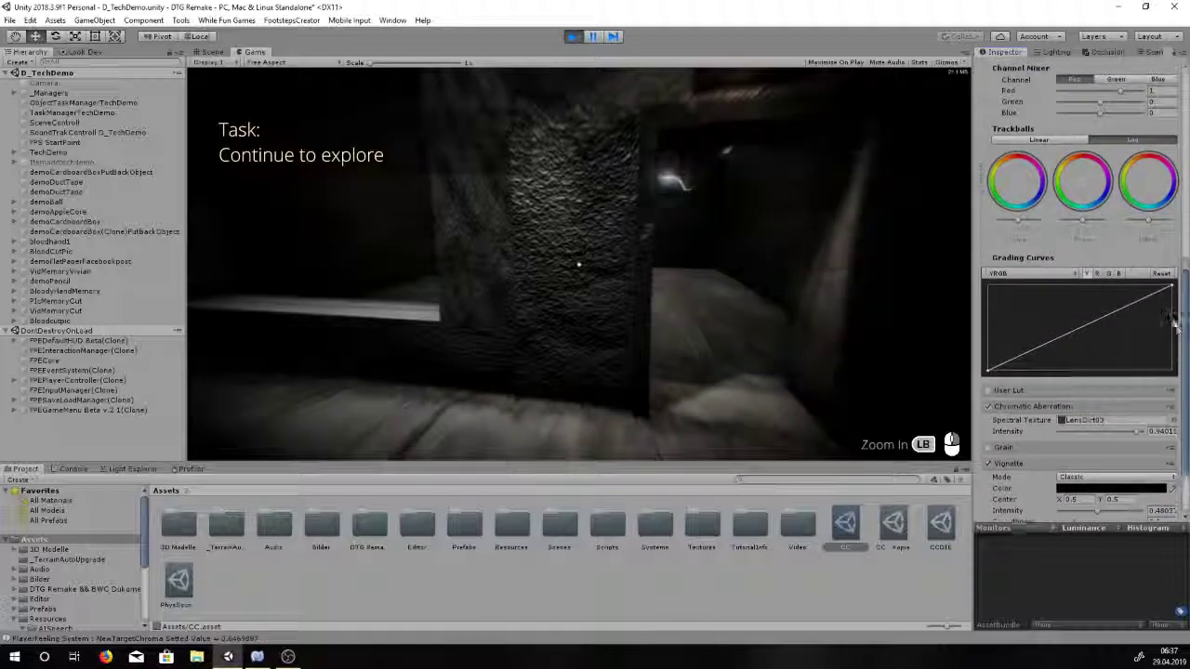
pyautogui.press('w')
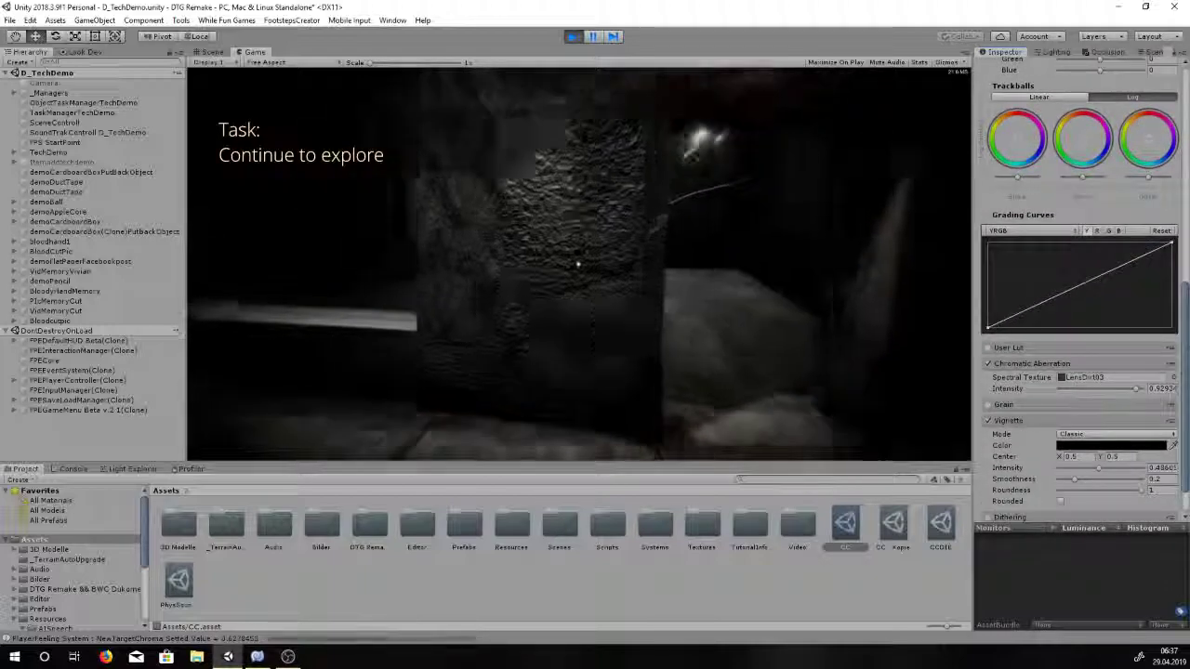